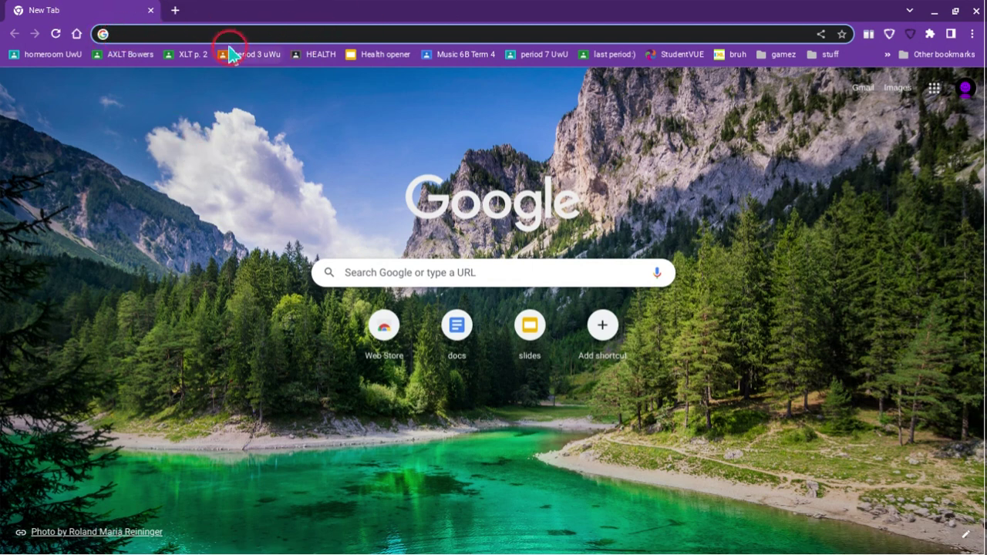
# Turn off Chrome sync and personalization using the bookmarked sign-out shortcut
pyautogui.click(902, 54)
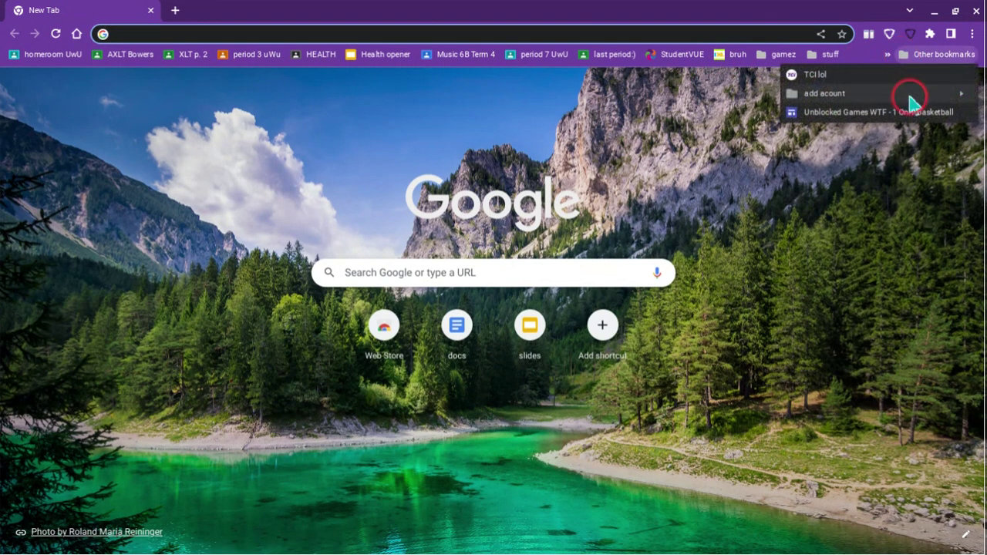
pyautogui.moveTo(875, 93)
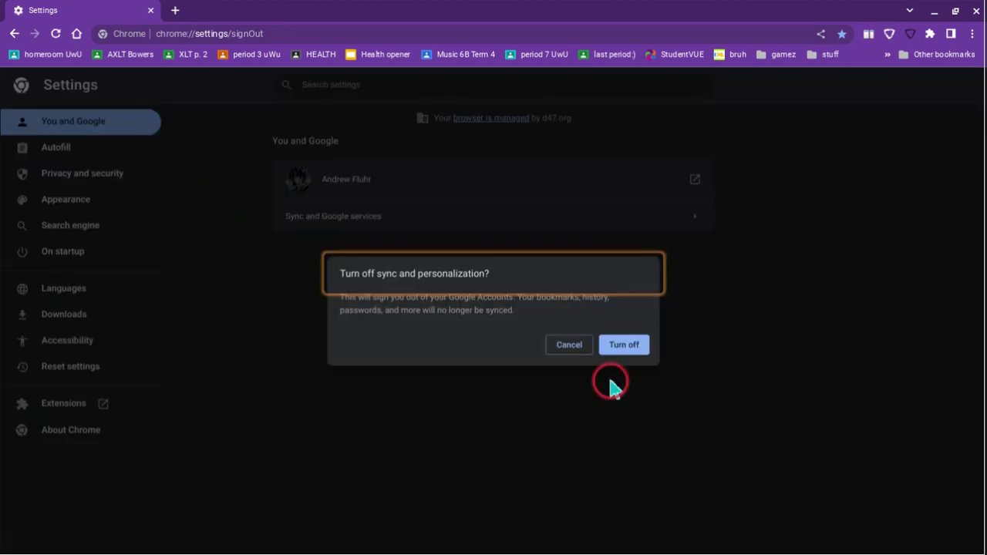
pyautogui.click(615, 345)
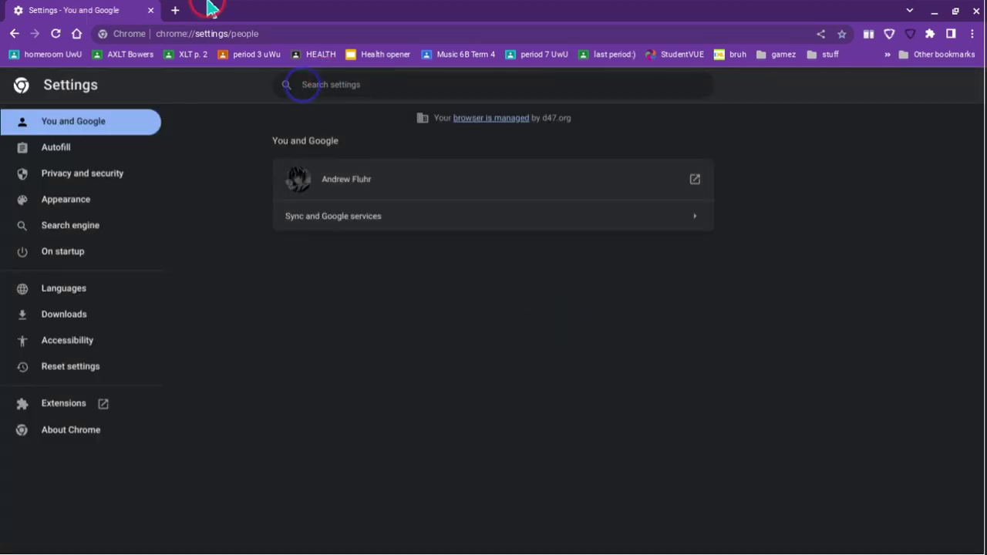
pyautogui.click(175, 10)
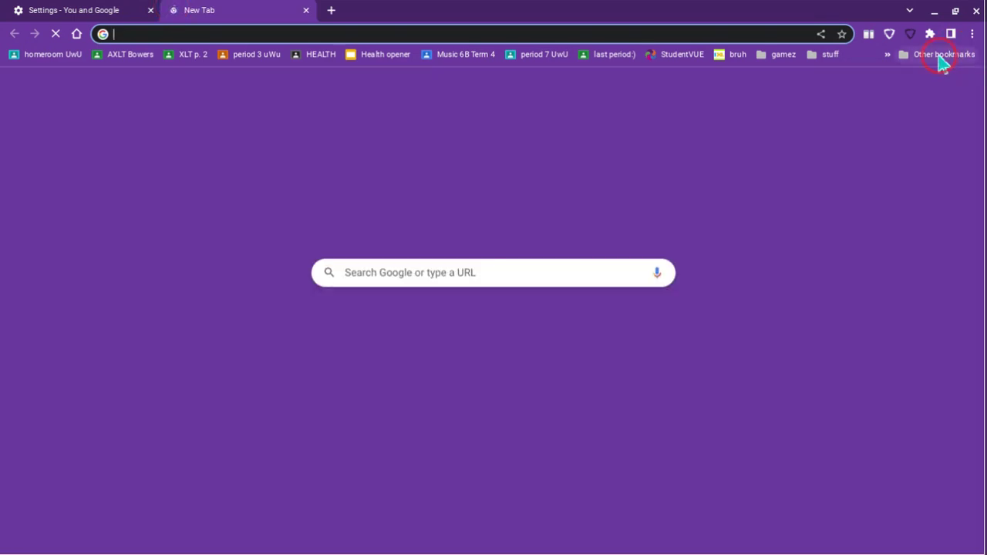
pyautogui.click(941, 60)
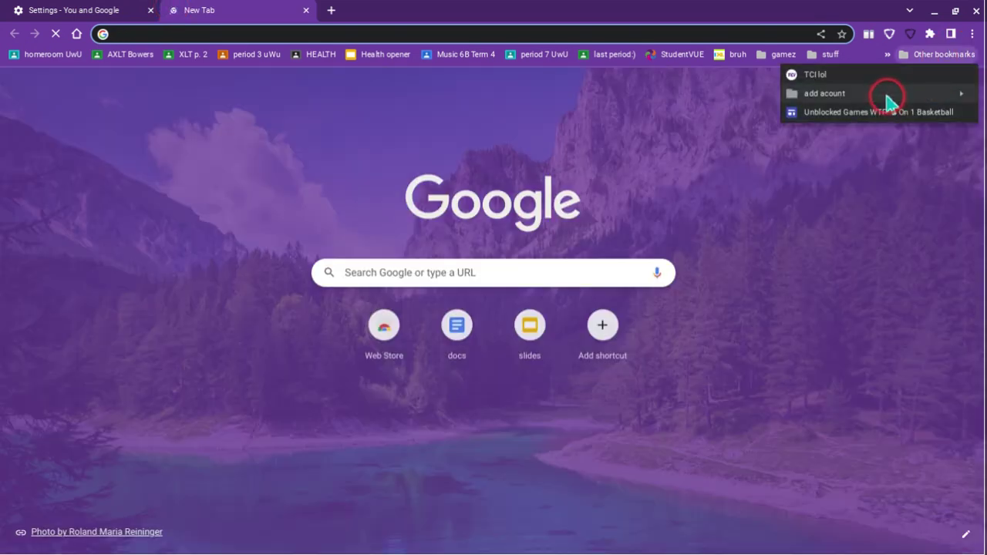
pyautogui.moveTo(841, 94)
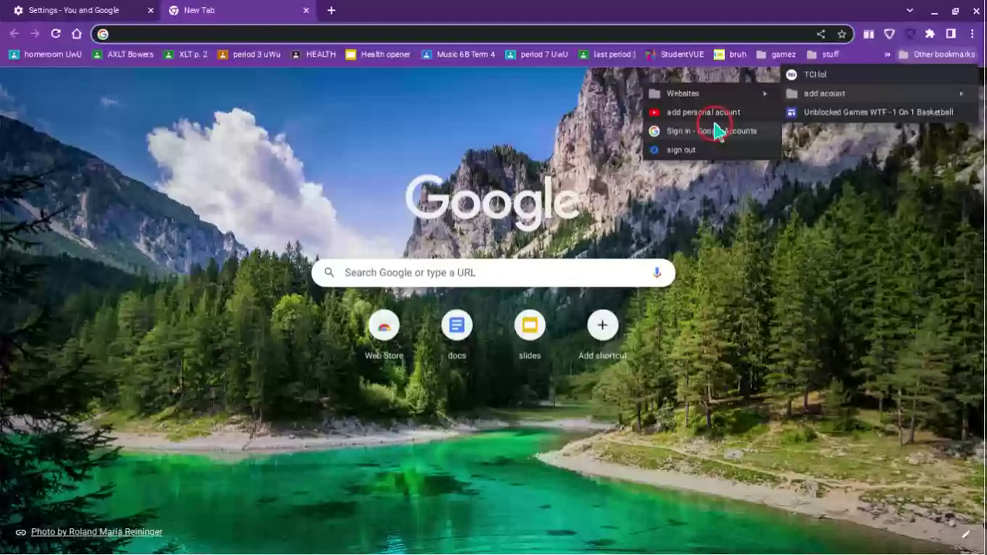
pyautogui.moveTo(732, 115)
pyautogui.mouseDown()
pyautogui.moveTo(733, 151)
pyautogui.moveTo(799, 183)
pyautogui.moveTo(810, 173)
pyautogui.moveTo(785, 144)
pyautogui.moveTo(838, 178)
pyautogui.mouseUp()
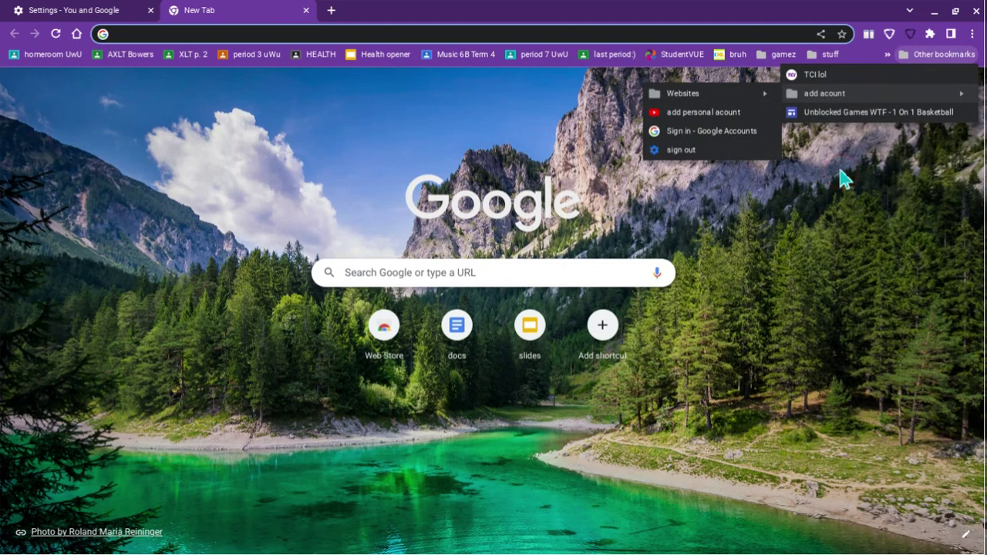
pyautogui.moveTo(842, 177); pyautogui.dragTo(845, 201)
# Enter 'youtube' in the address bar and load youtube.com
pyautogui.click(139, 32)
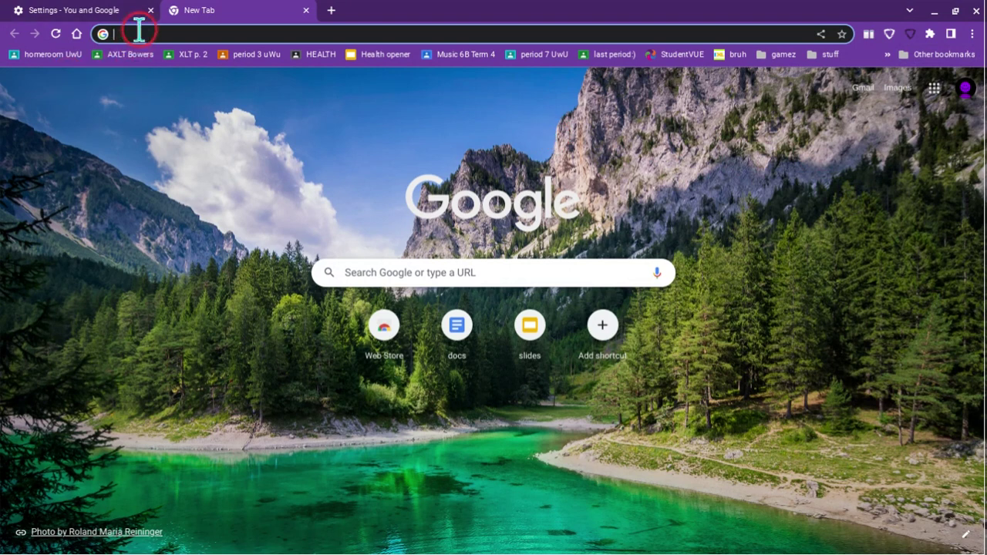
pyautogui.moveTo(138, 32)
pyautogui.mouseDown()
pyautogui.moveTo(368, 192)
pyautogui.moveTo(408, 244)
pyautogui.moveTo(406, 276)
pyautogui.moveTo(409, 266)
pyautogui.moveTo(276, 150)
pyautogui.mouseUp()
pyautogui.write('youtube.com')
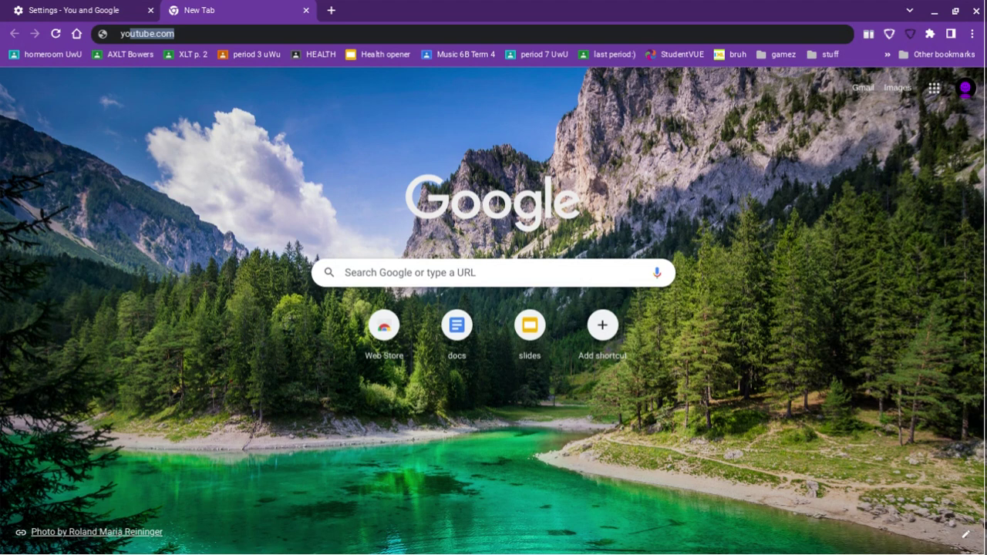
pyautogui.press('Return')
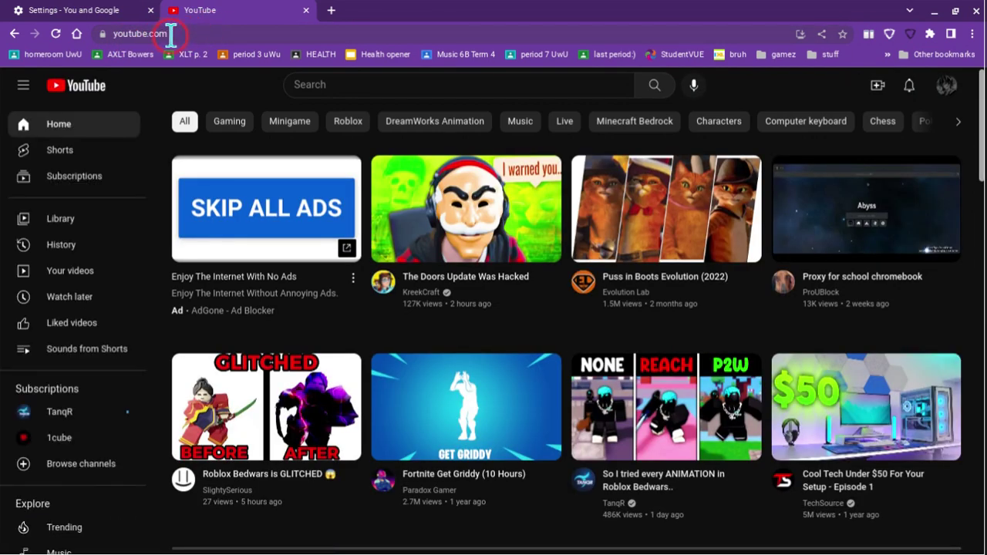
# Remove all of youtube.com's stored cookies from the site information panel
pyautogui.click(103, 33)
pyautogui.click(183, 185)
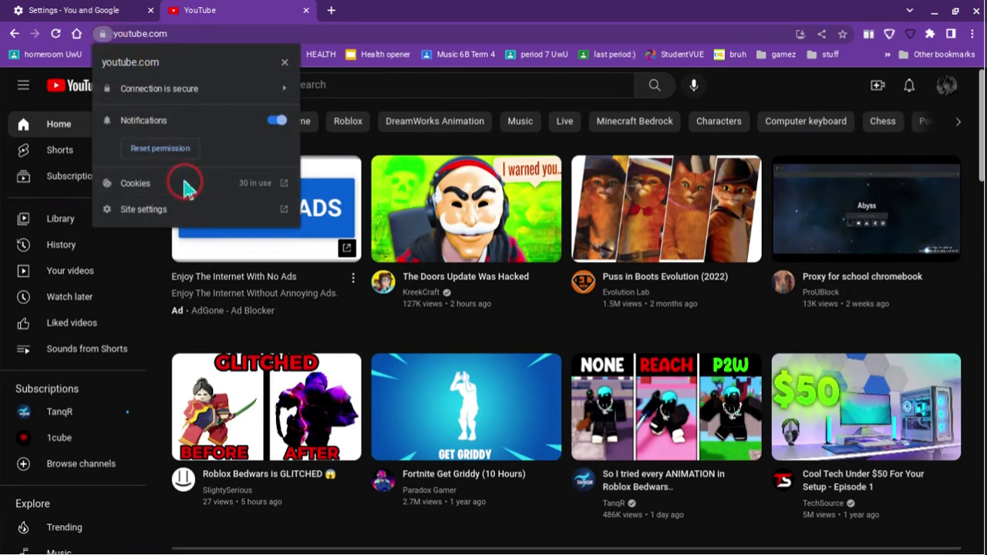
pyautogui.click(432, 362)
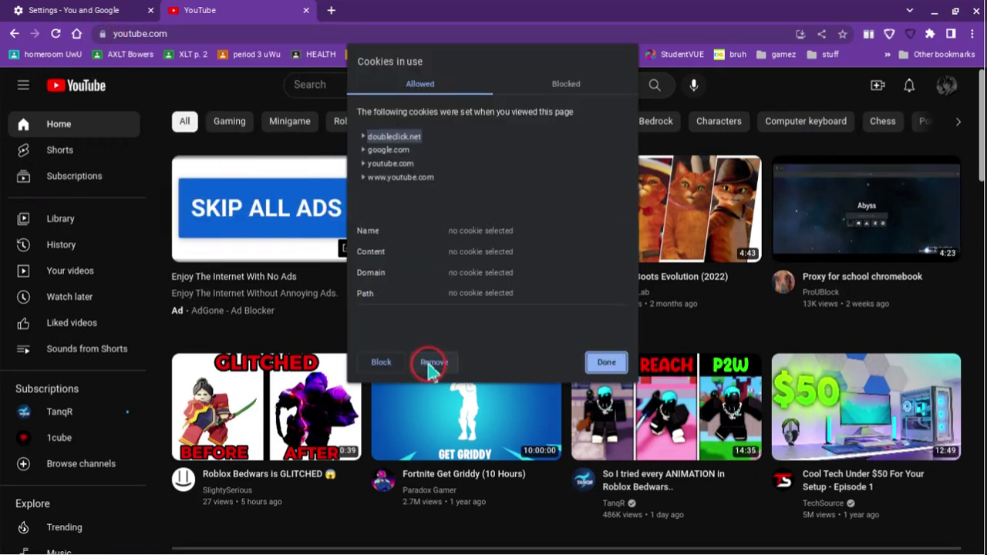
pyautogui.click(580, 369)
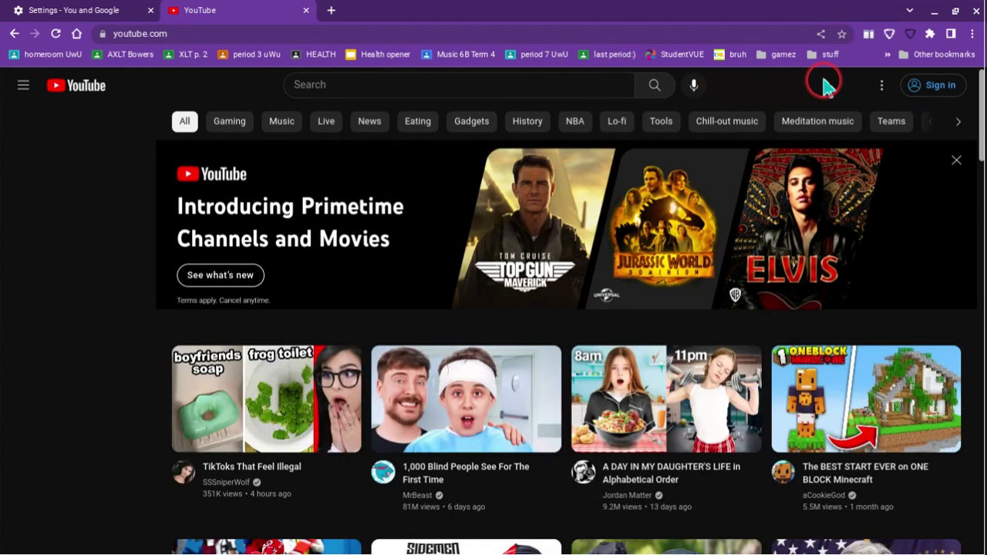
# Click Sign in at the top right of YouTube
pyautogui.click(929, 88)
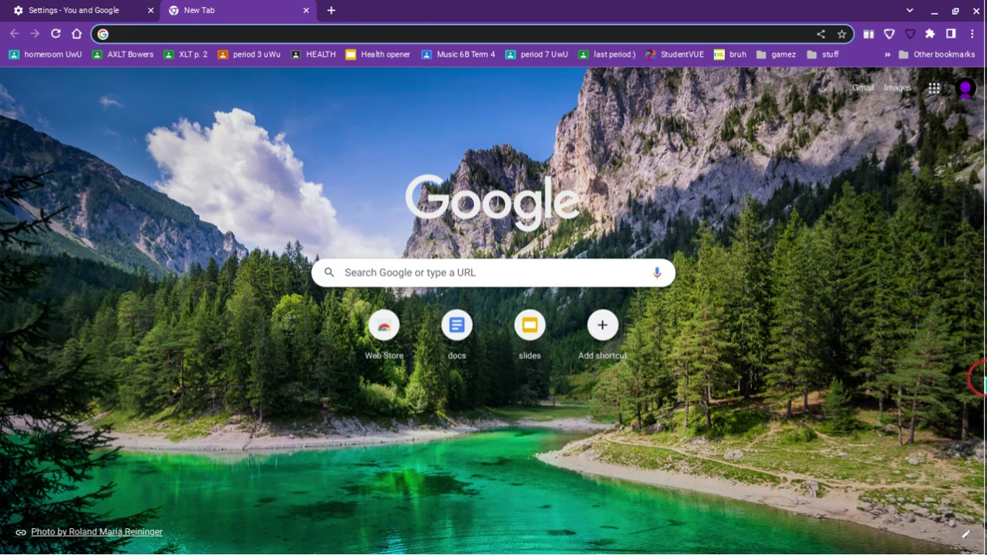
# Start a full-screen capture from Quick Settings, keep saving to Downloads, then cancel it
pyautogui.moveTo(977, 416)
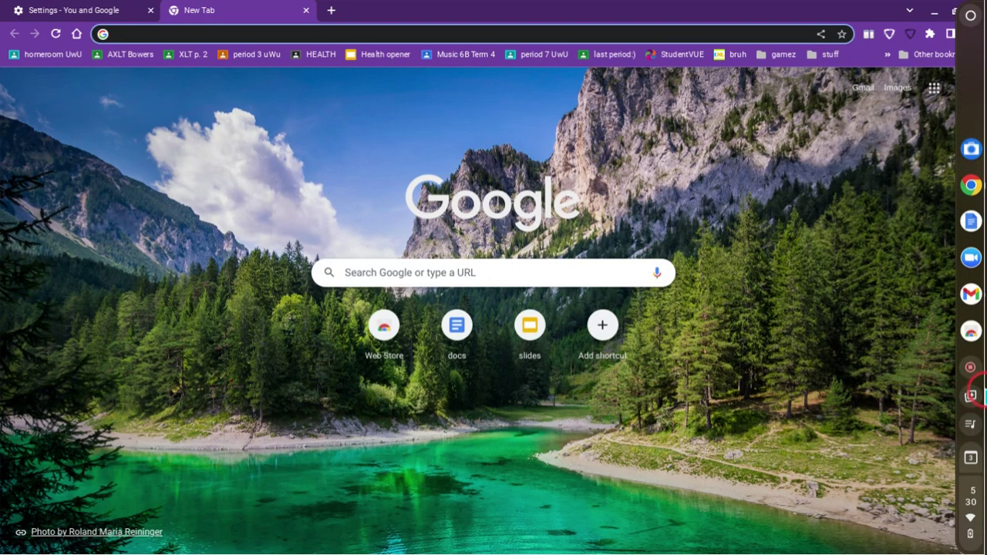
pyautogui.click(970, 500)
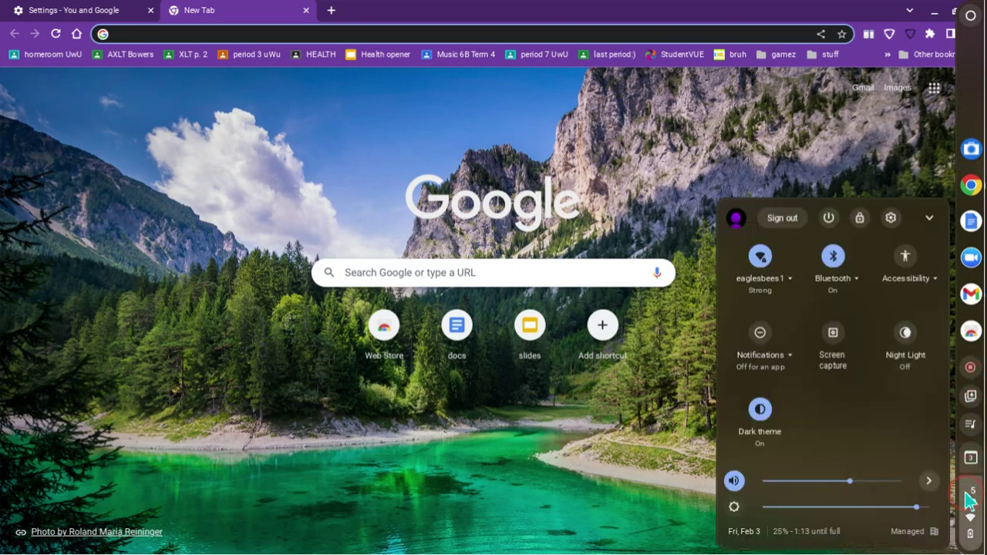
pyautogui.click(833, 333)
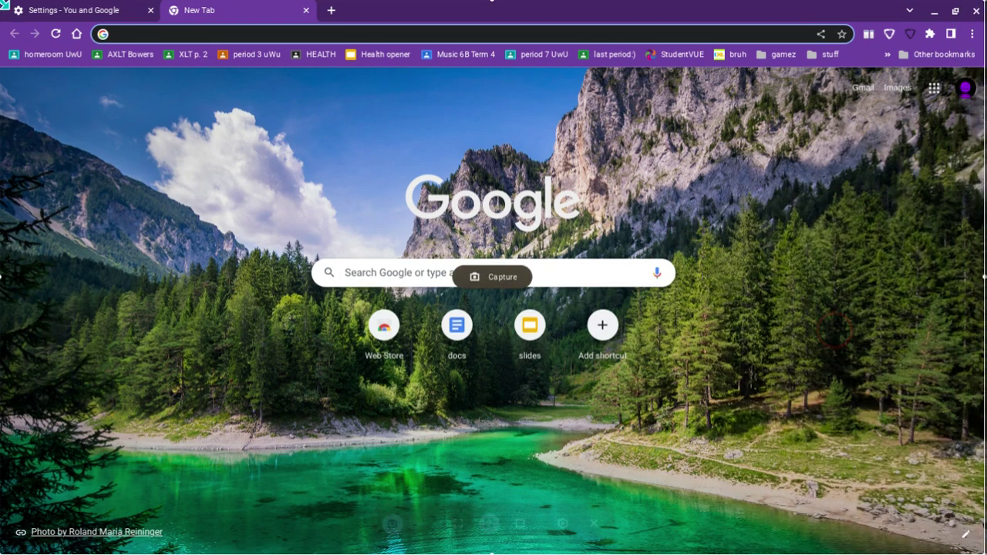
pyautogui.moveTo(4, 3)
pyautogui.mouseDown()
pyautogui.moveTo(98, 34)
pyautogui.moveTo(3, 3)
pyautogui.mouseUp()
pyautogui.click(422, 509)
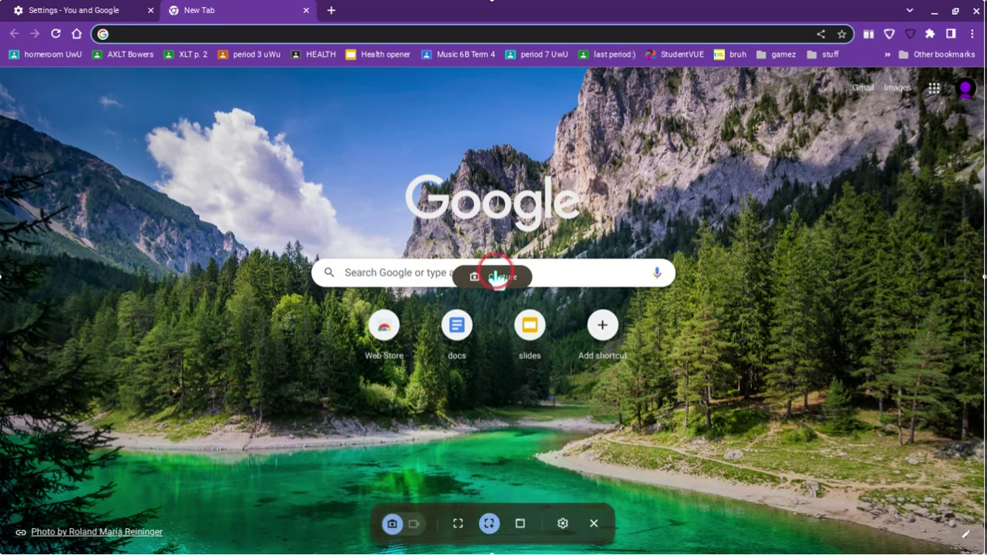
pyautogui.click(563, 524)
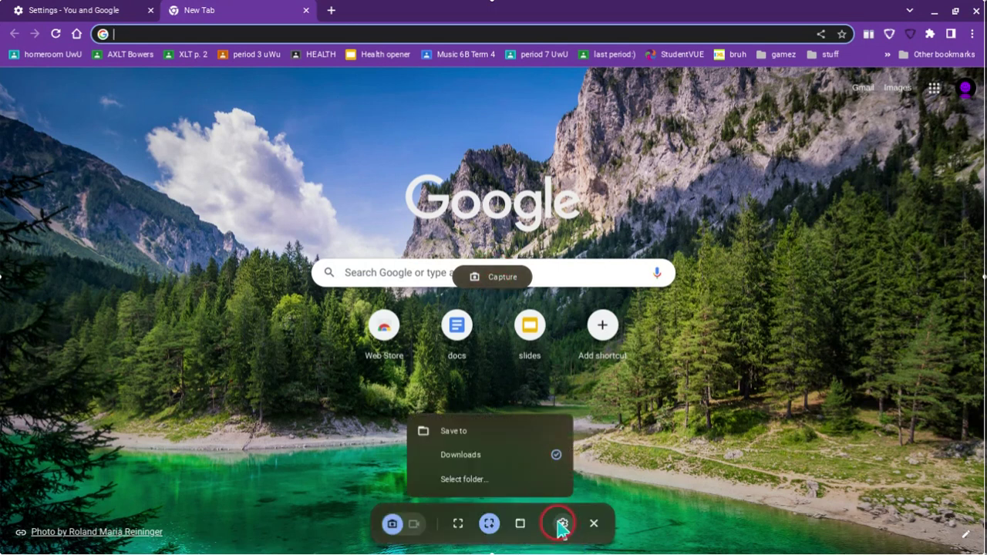
pyautogui.click(560, 524)
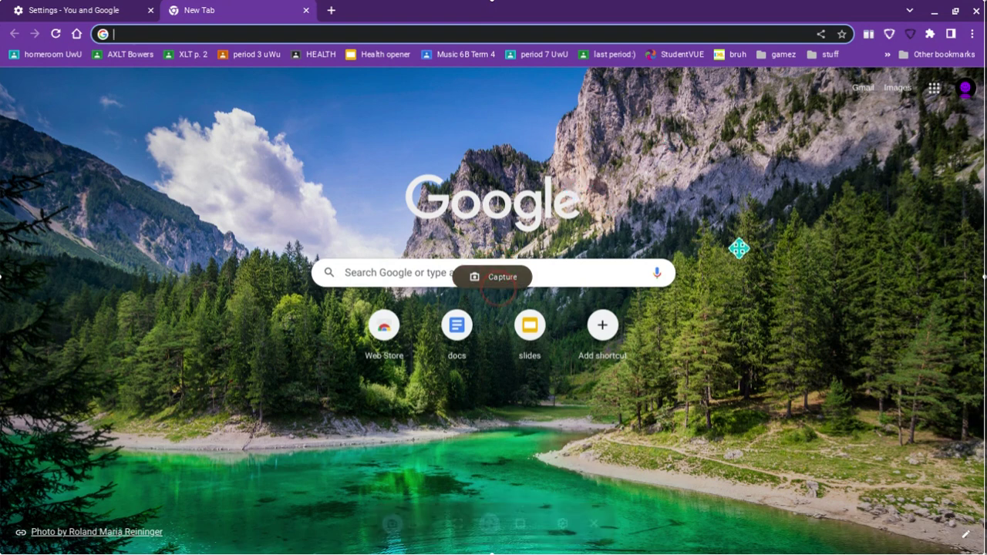
pyautogui.press('Return')
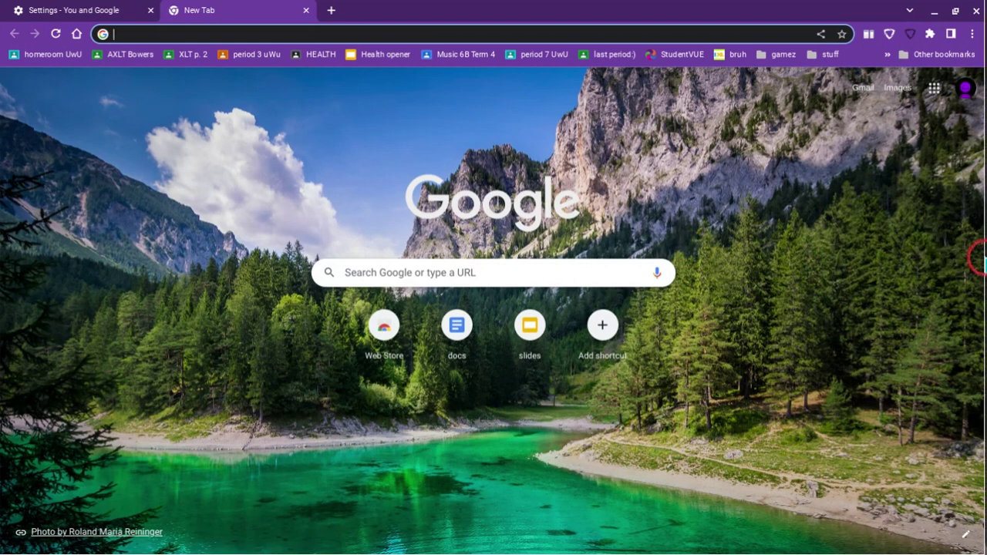
# Reopen the Quick Settings panel from the shelf clock
pyautogui.moveTo(985, 262)
pyautogui.click(973, 497)
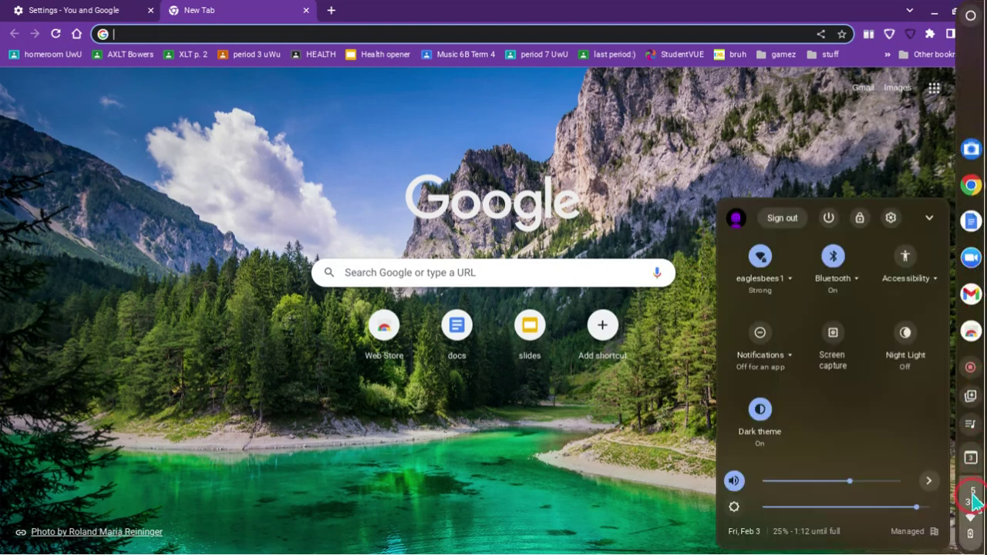
pyautogui.click(974, 499)
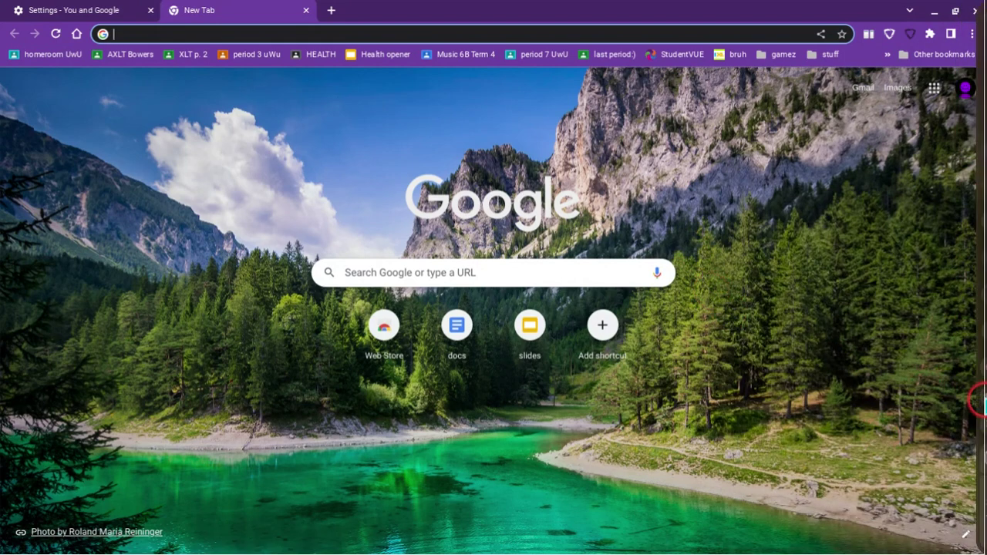
pyautogui.moveTo(979, 389)
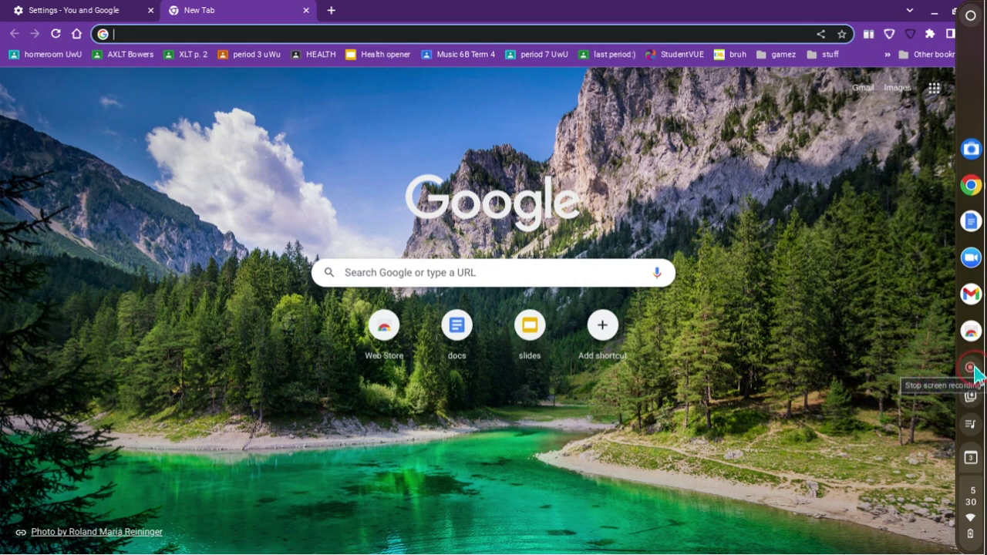
pyautogui.click(974, 503)
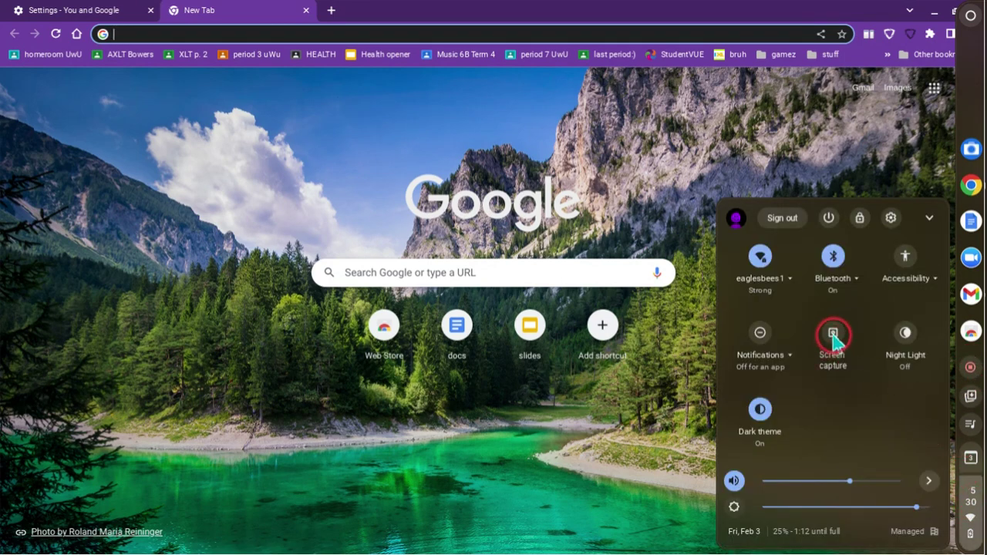
# Search system Settings for 'screen', open the Displays page, then close Settings
pyautogui.click(892, 219)
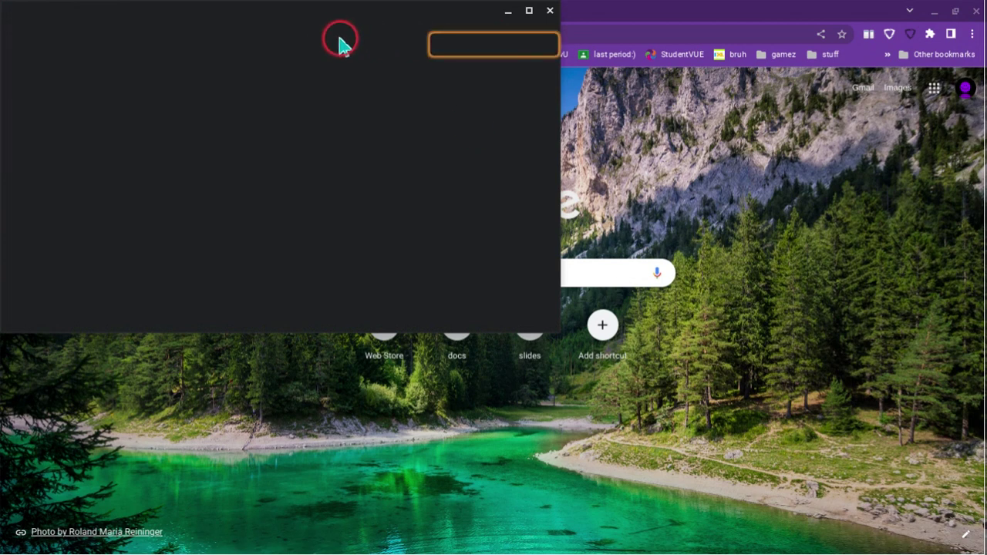
pyautogui.write('scre')
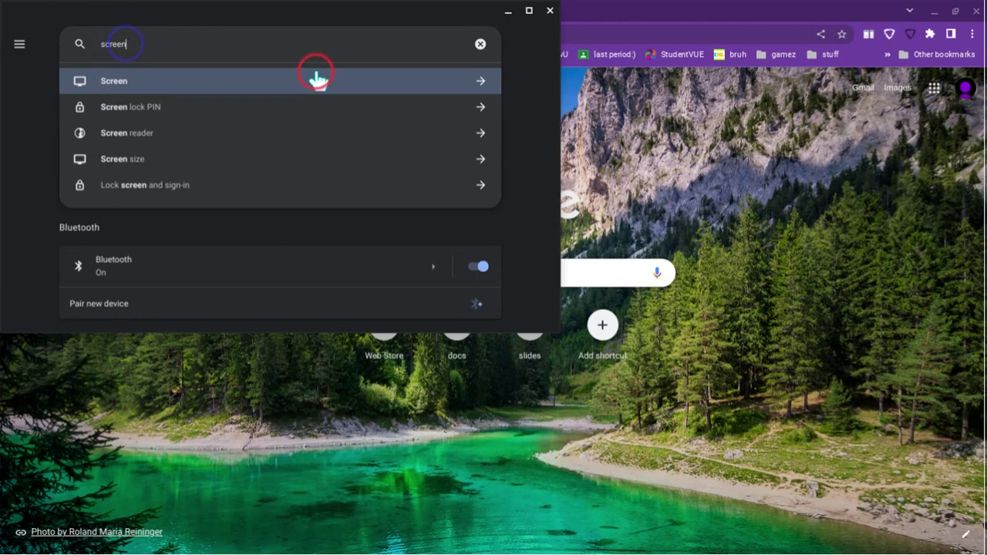
pyautogui.write('en')
pyautogui.click(202, 81)
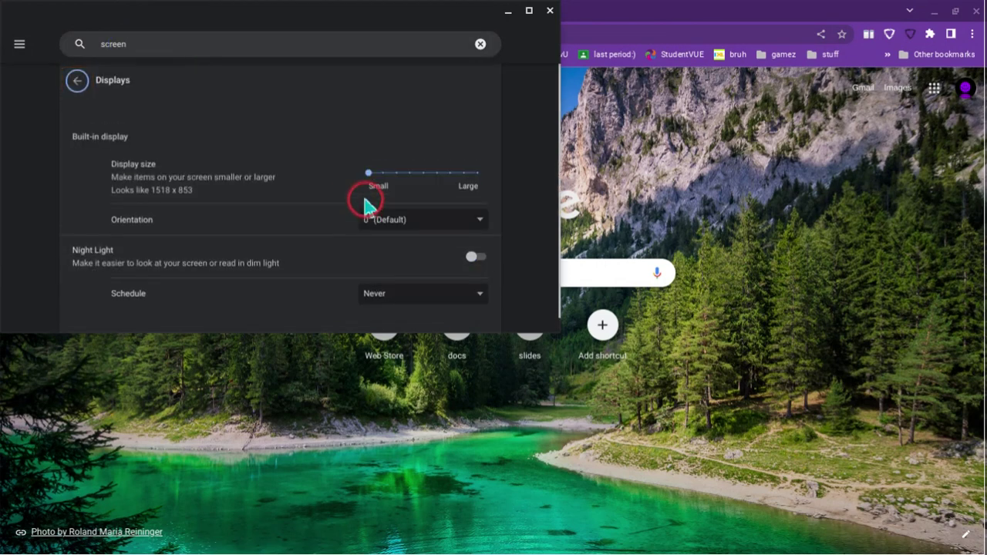
pyautogui.click(550, 12)
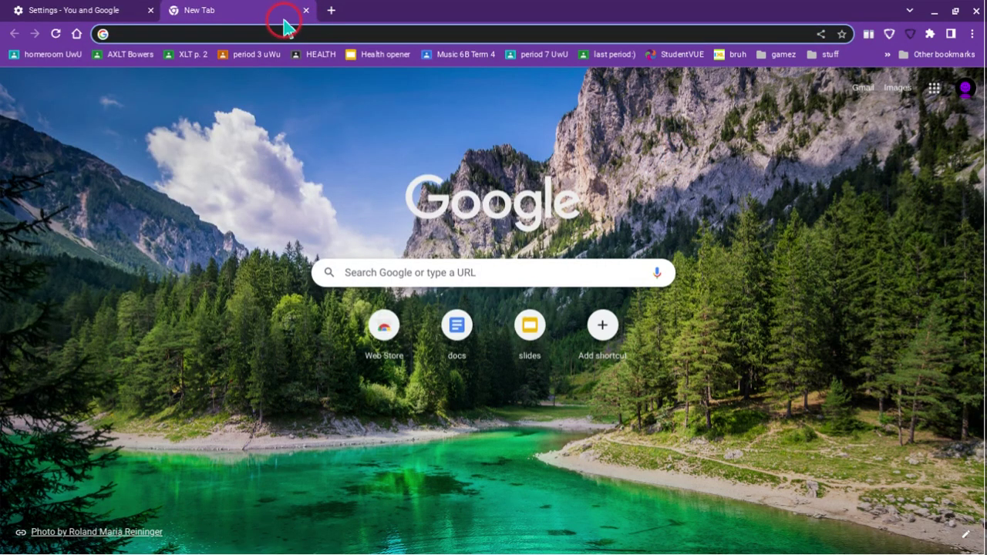
# Open a new tab and go to youtube.com
pyautogui.click(331, 13)
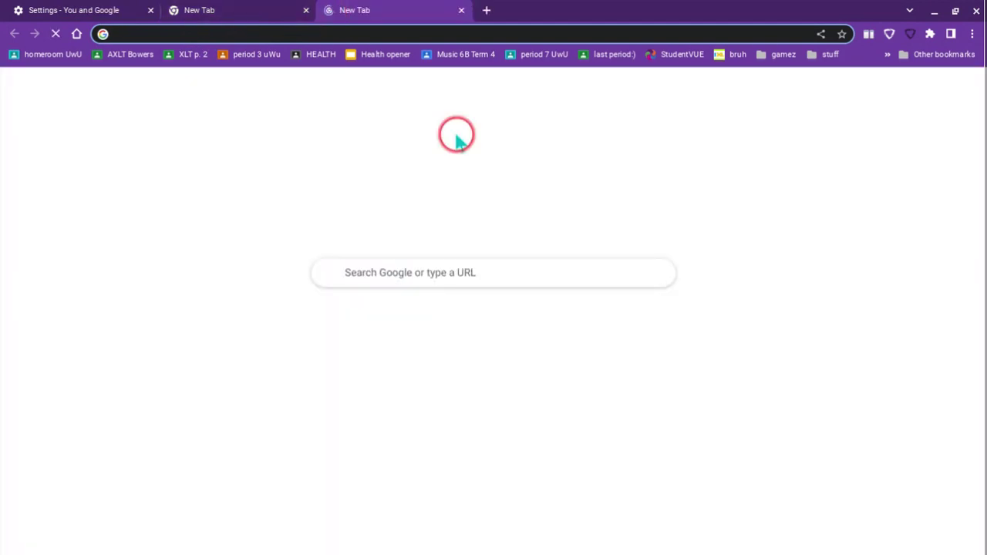
pyautogui.write('youtube.com')
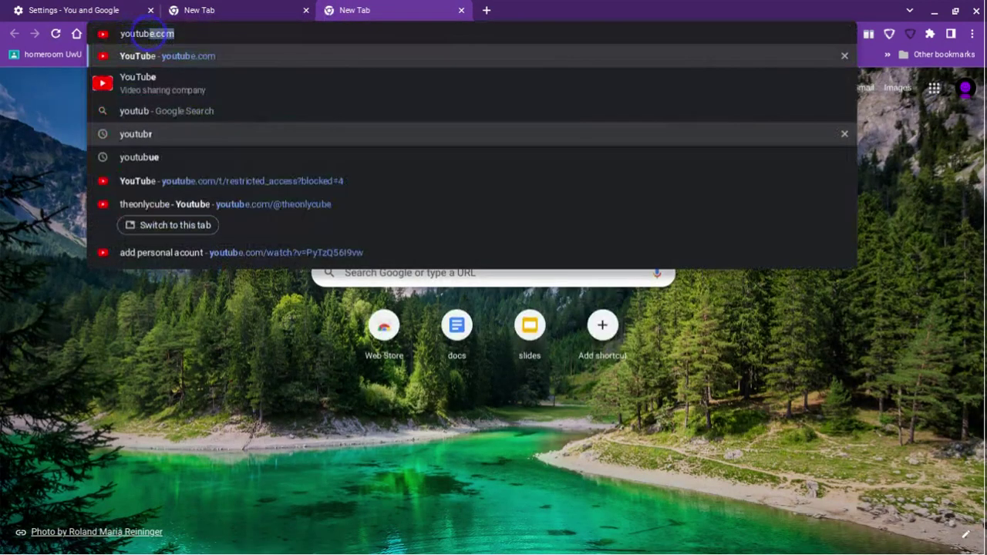
pyautogui.press('Return')
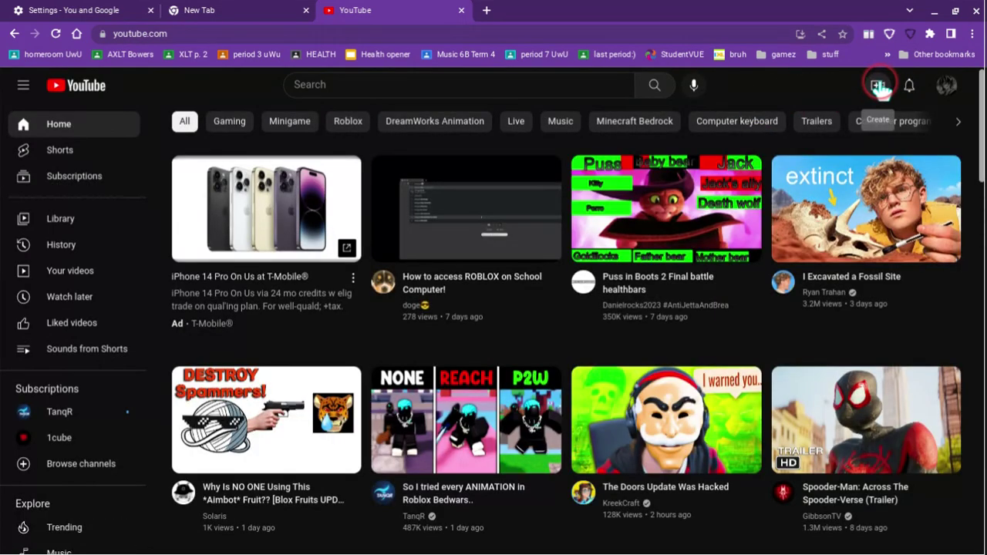
# Choose Upload video from YouTube's Create menu
pyautogui.click(877, 85)
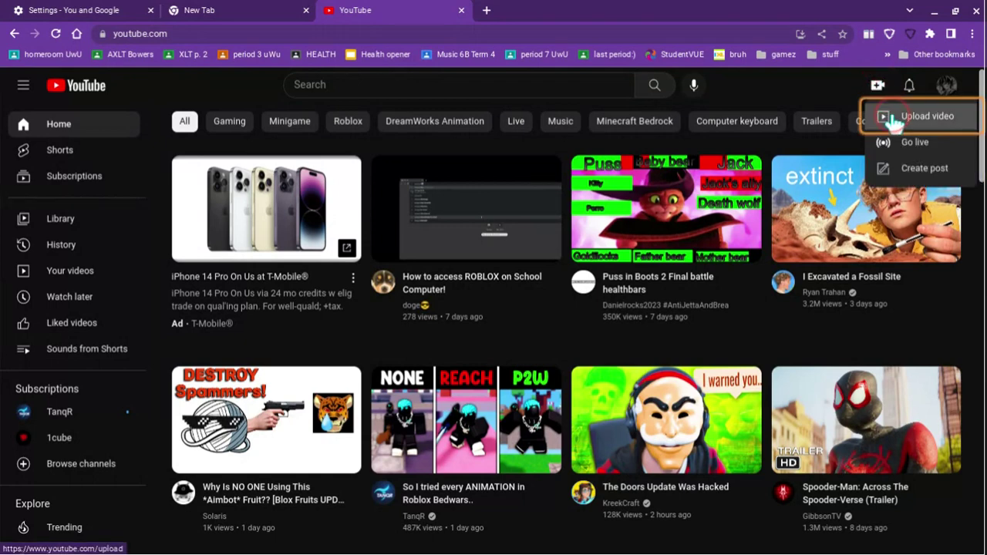
pyautogui.click(893, 117)
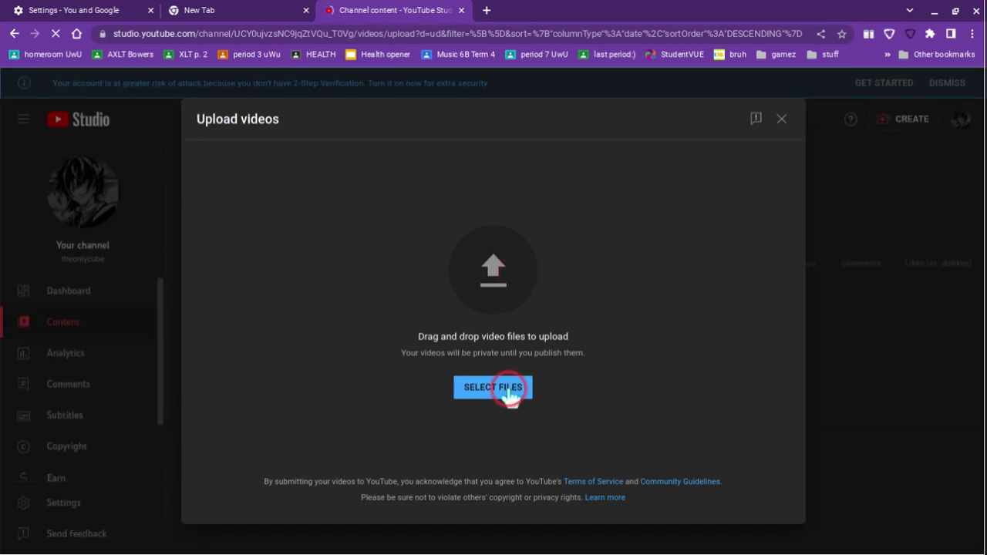
pyautogui.click(508, 391)
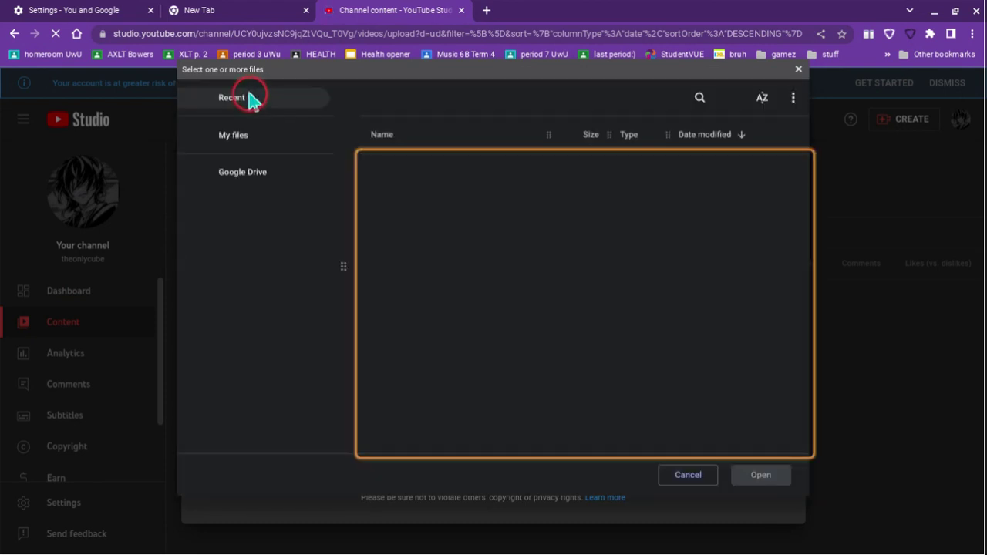
pyautogui.click(262, 100)
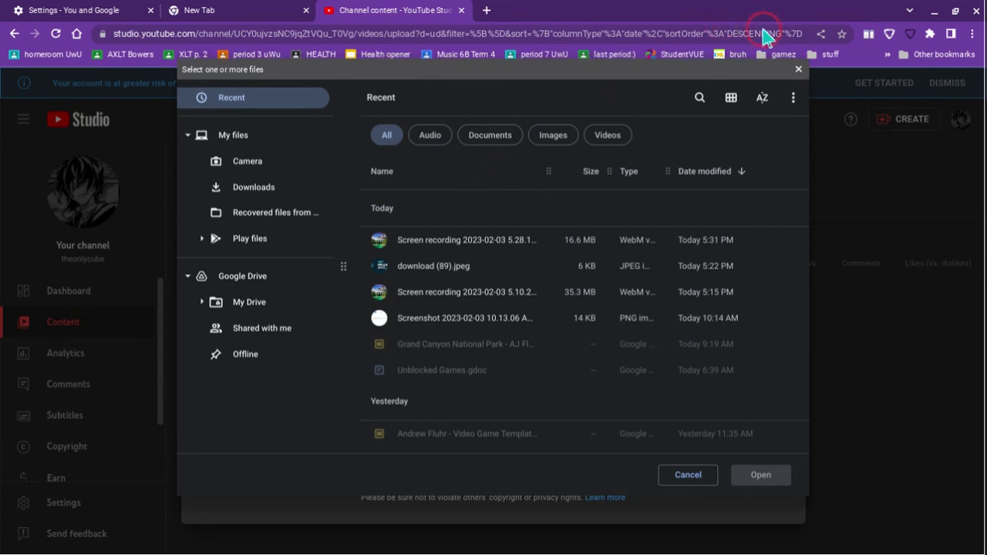
pyautogui.click(798, 68)
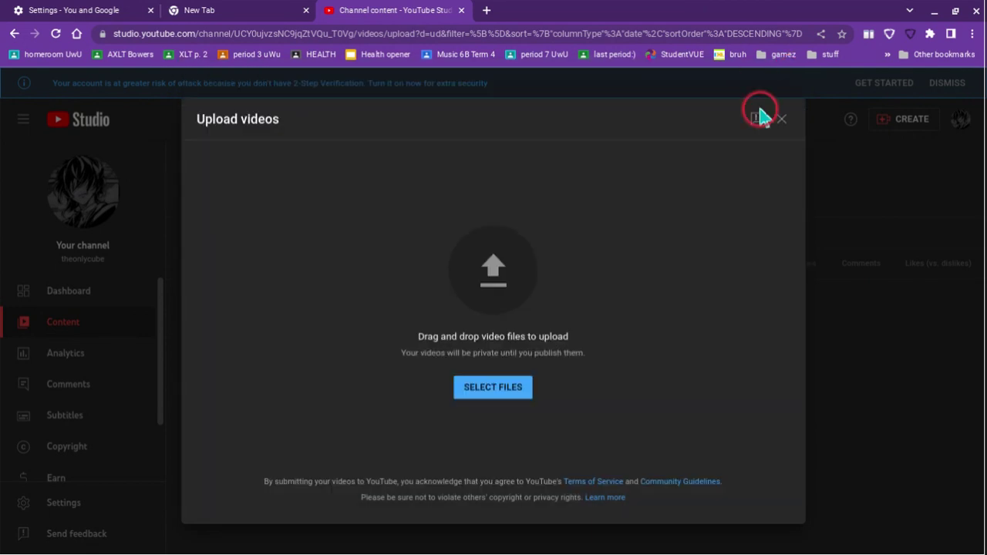
# Click the X on the Upload videos dialog to close it
pyautogui.click(783, 121)
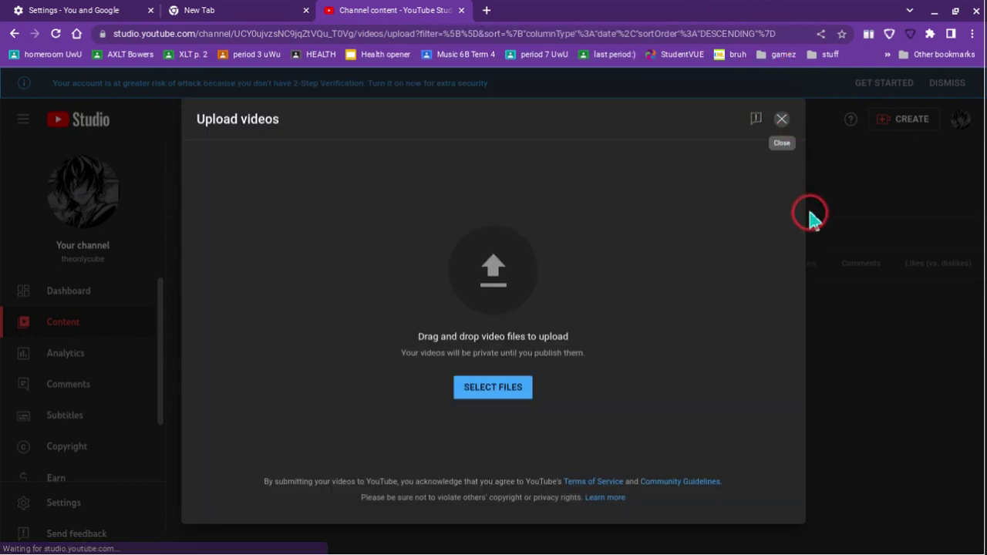